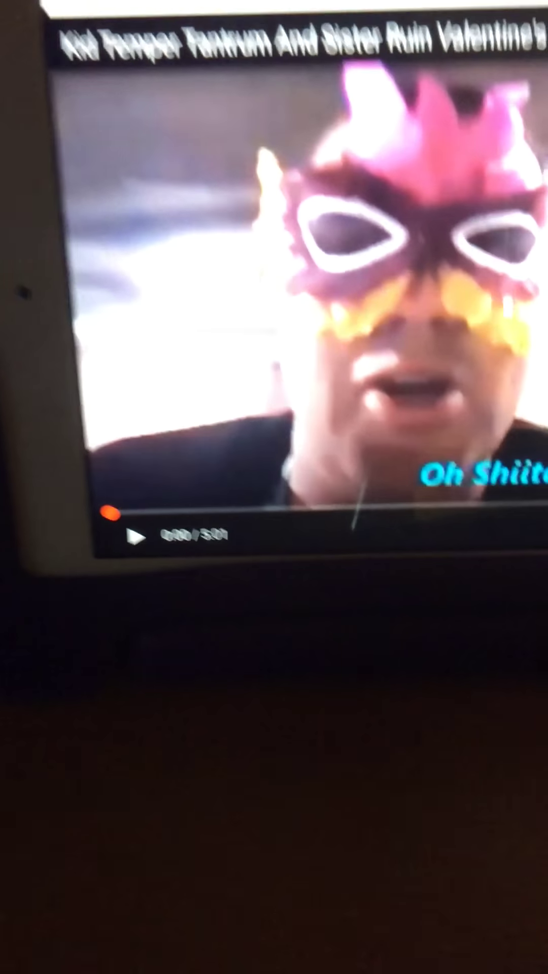
click(136, 537)
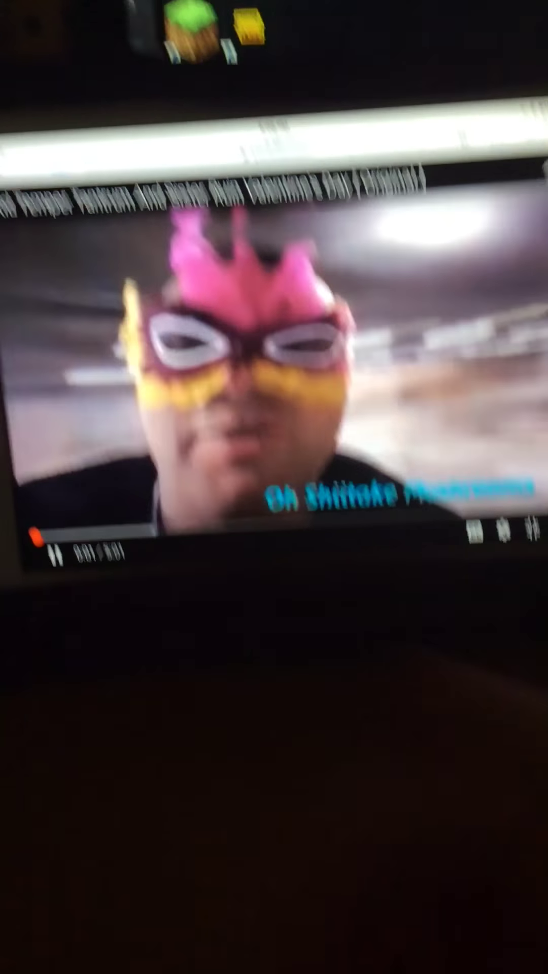